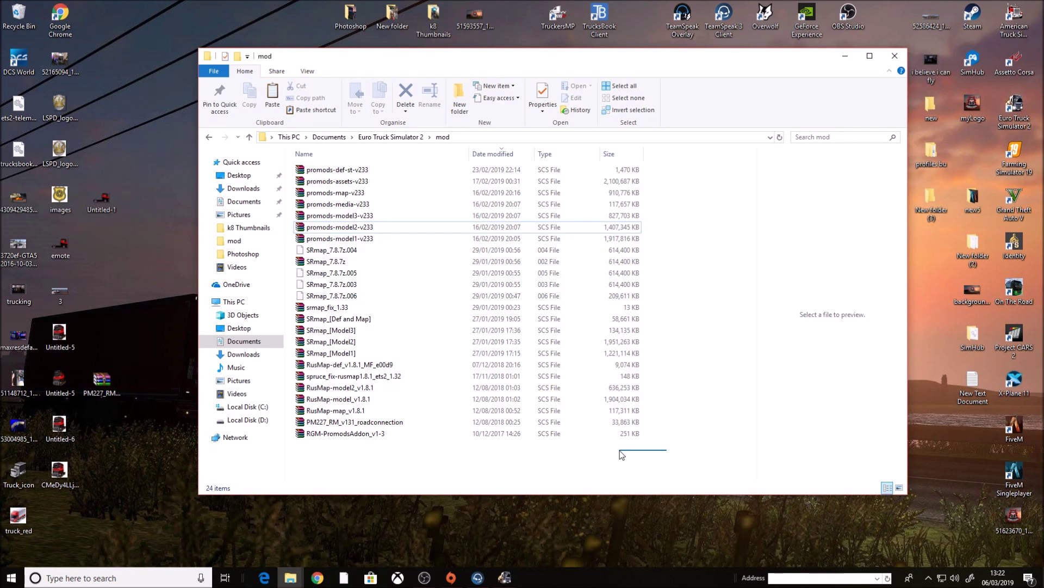
Try different selections of the ProMods and SRmap files in the file list
{"action": "left_click_drag", "start_coordinate": [614, 452], "coordinate": [577, 155]}
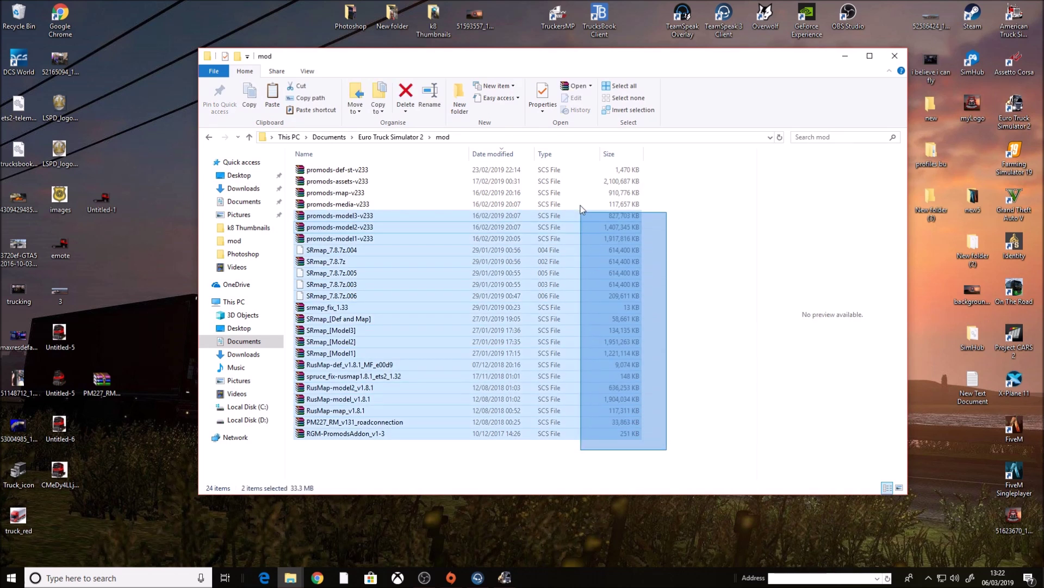
{"action": "left_click_drag", "start_coordinate": [577, 154], "coordinate": [560, 452]}
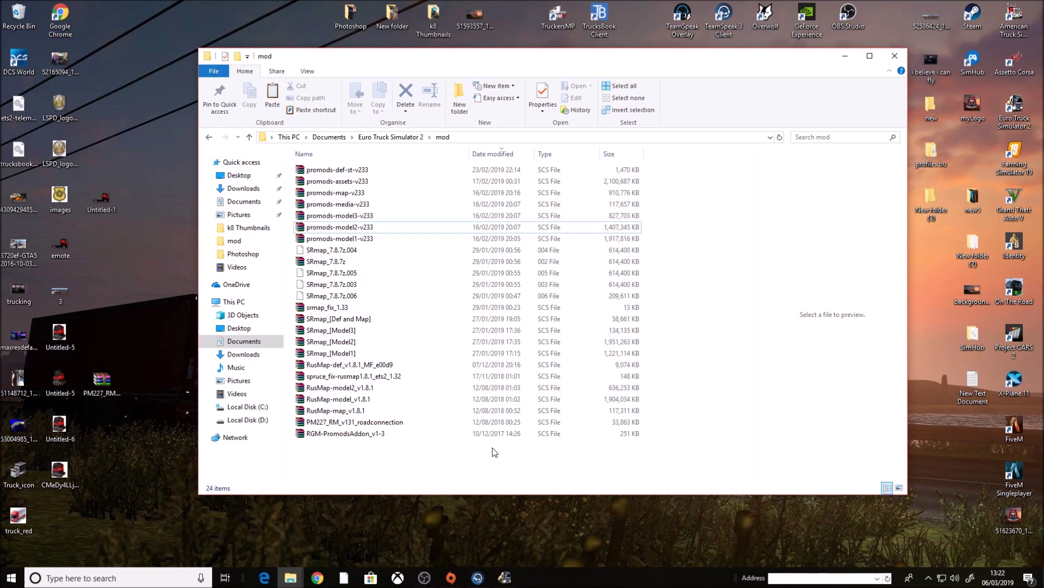
{"action": "left_click", "coordinate": [492, 171]}
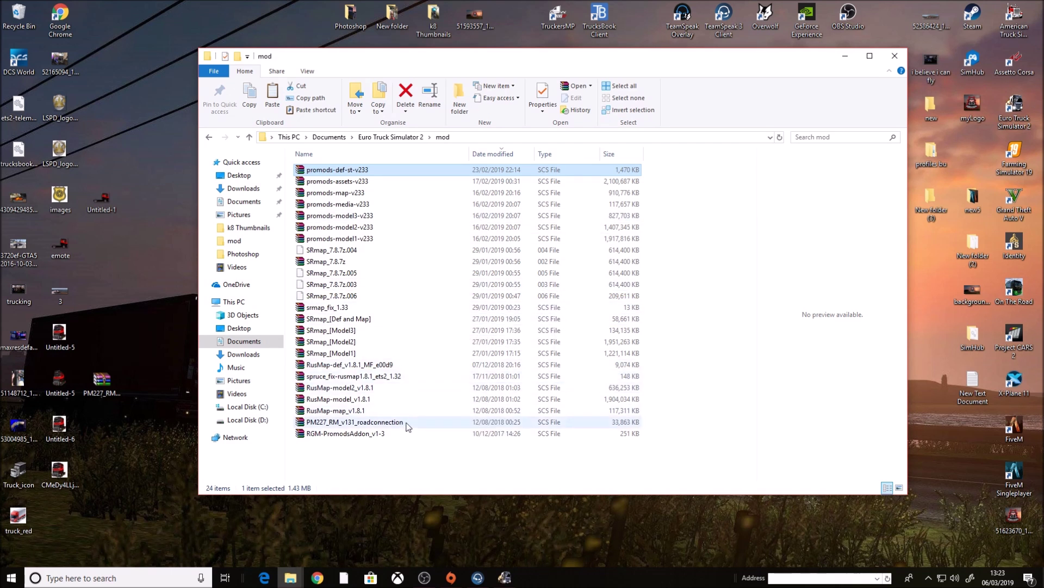
{"action": "left_click", "coordinate": [351, 238]}
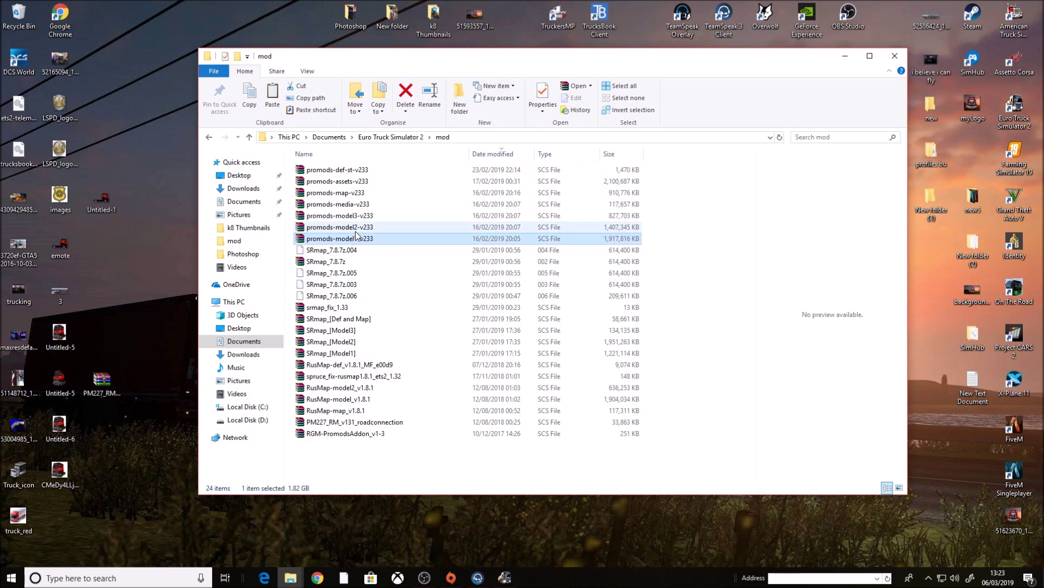
{"action": "left_click", "coordinate": [356, 233]}
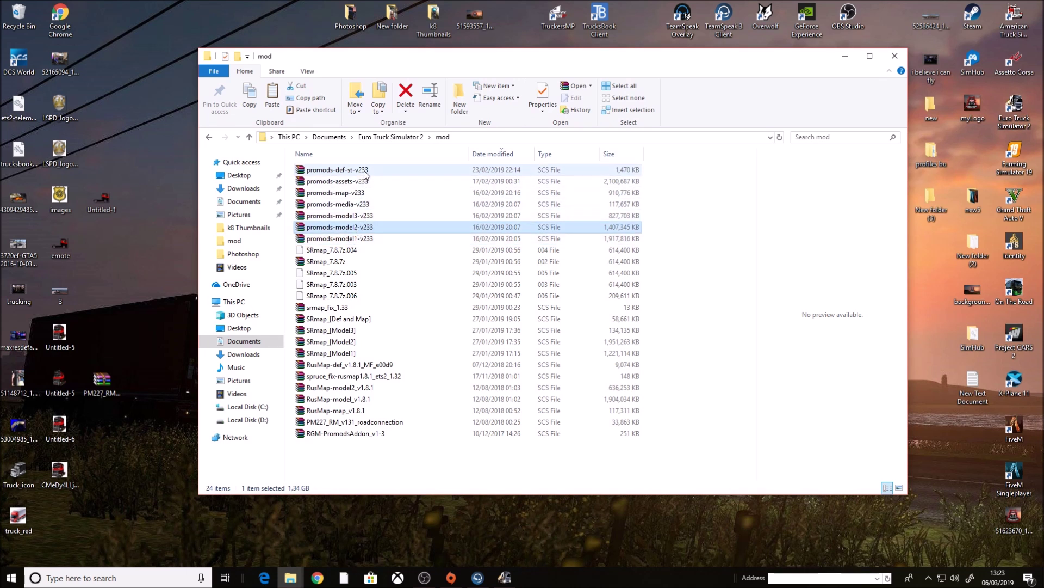
{"action": "left_click", "coordinate": [364, 172]}
{"action": "left_click", "coordinate": [356, 238]}
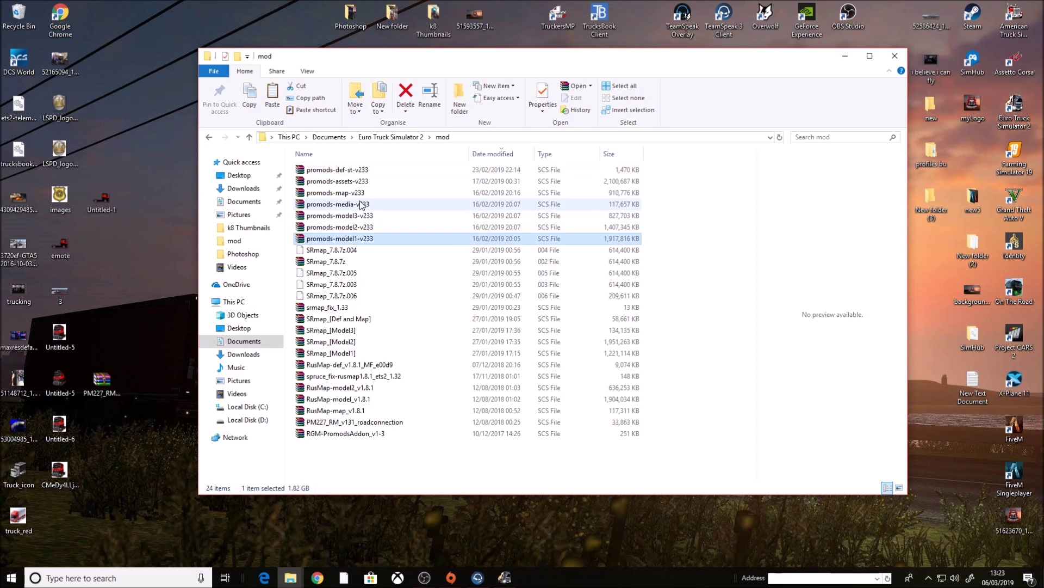
{"action": "left_click", "coordinate": [372, 170]}
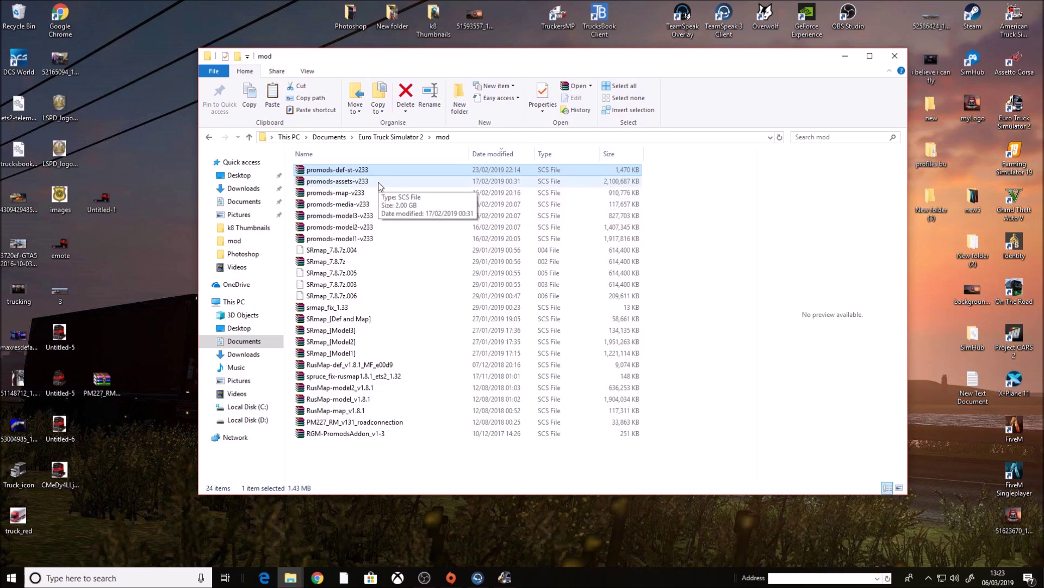
{"action": "left_click", "coordinate": [346, 255]}
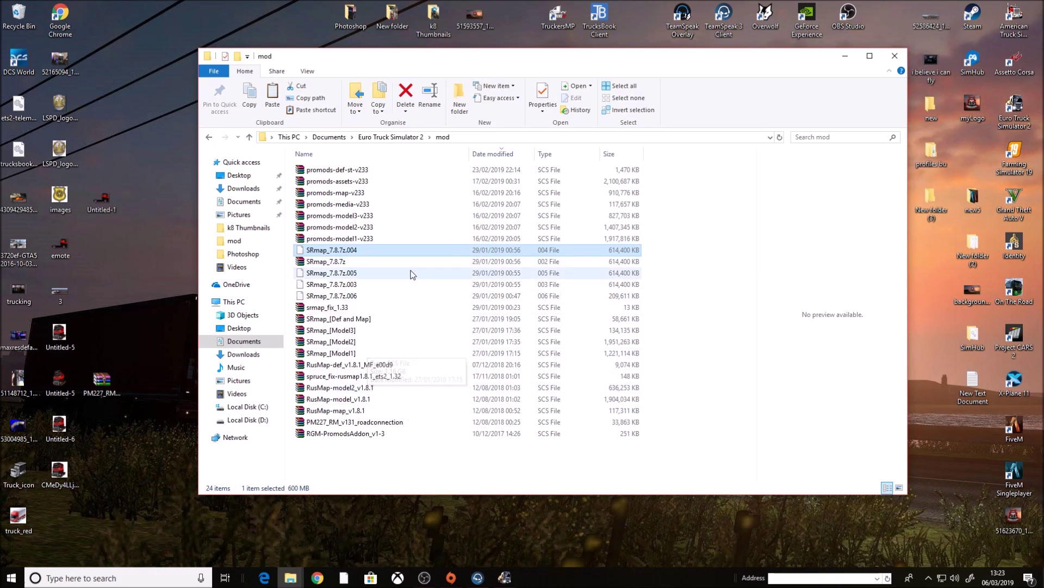
{"action": "left_click", "coordinate": [365, 240]}
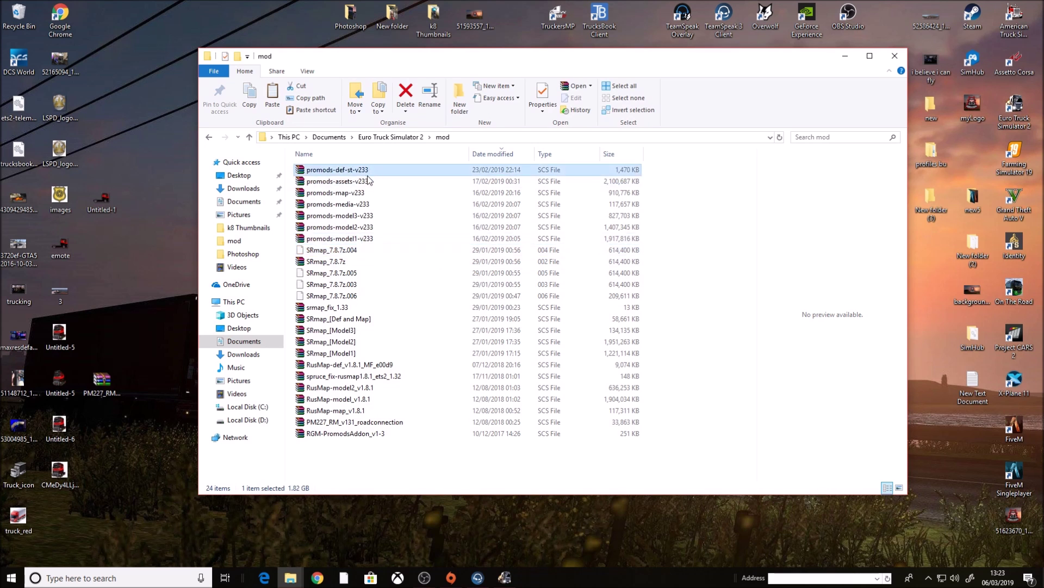
{"action": "left_click", "coordinate": [364, 227]}
{"action": "left_click", "coordinate": [364, 239]}
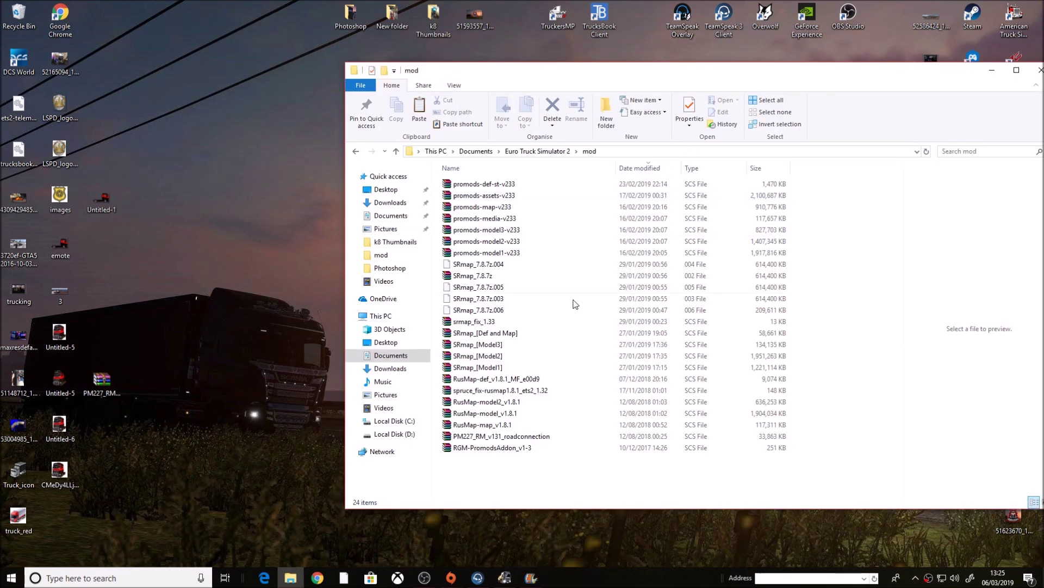
{"action": "left_click", "coordinate": [500, 253]}
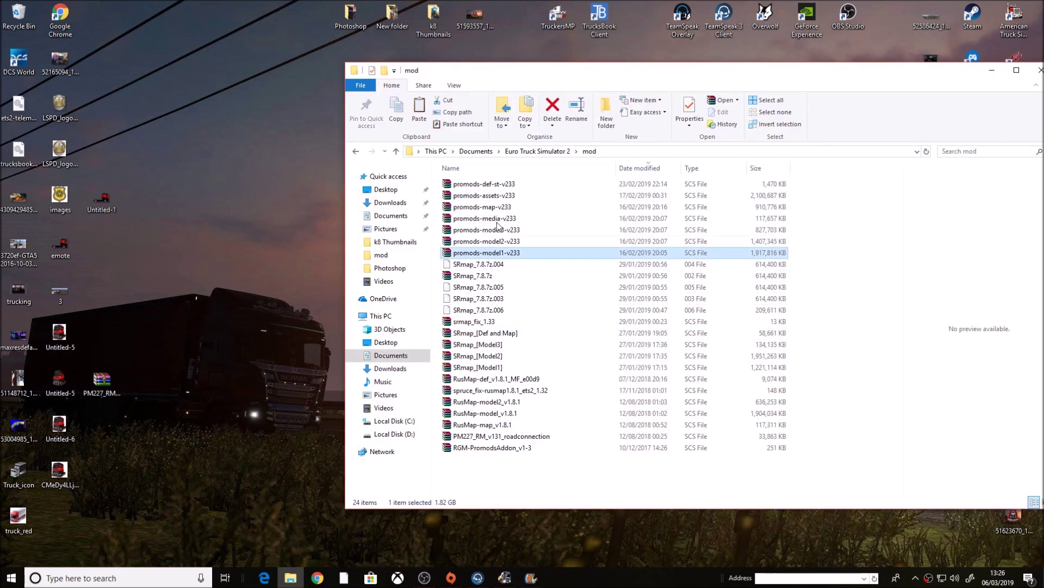
{"action": "left_click", "coordinate": [505, 187]}
Select all 24 map mod files and copy them
{"action": "left_click_drag", "start_coordinate": [516, 487], "coordinate": [476, 176]}
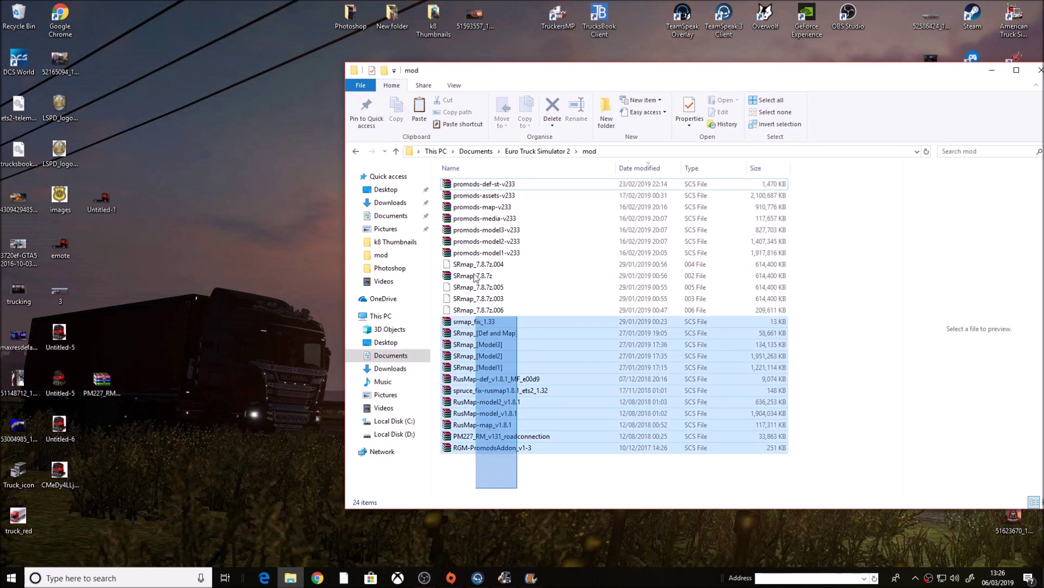
{"action": "right_click", "coordinate": [503, 301]}
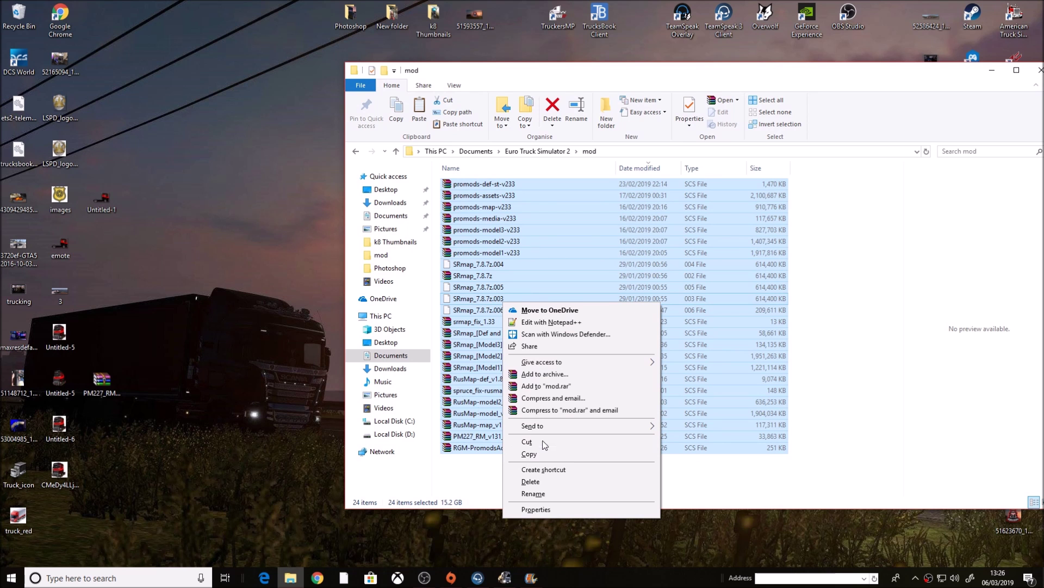
{"action": "left_click", "coordinate": [530, 454]}
Go to the mod folder under Documents > Euro Truck Simulator 2
{"action": "left_click", "coordinate": [391, 216]}
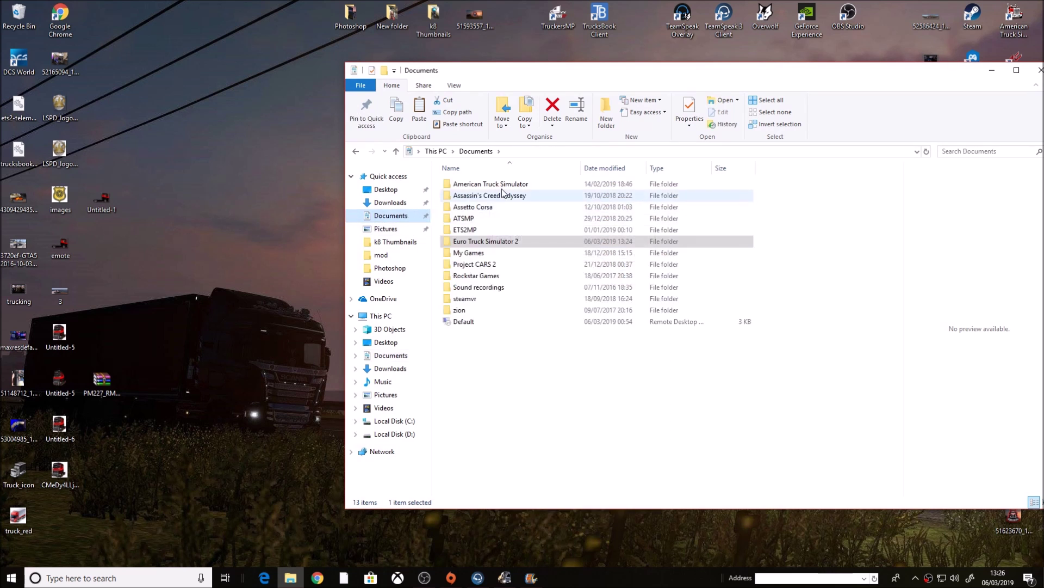
{"action": "double_click", "coordinate": [488, 243]}
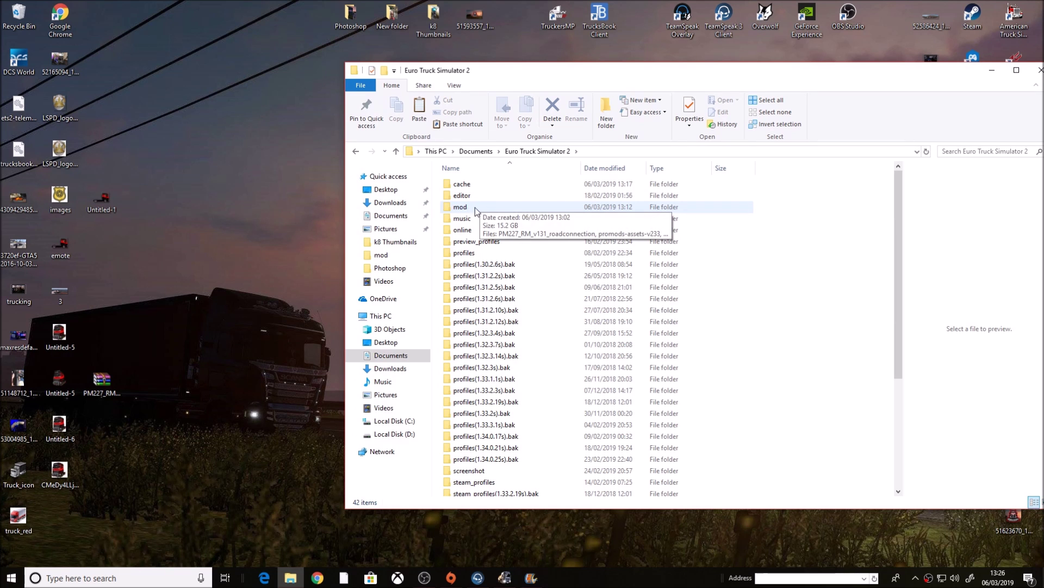
{"action": "double_click", "coordinate": [475, 207]}
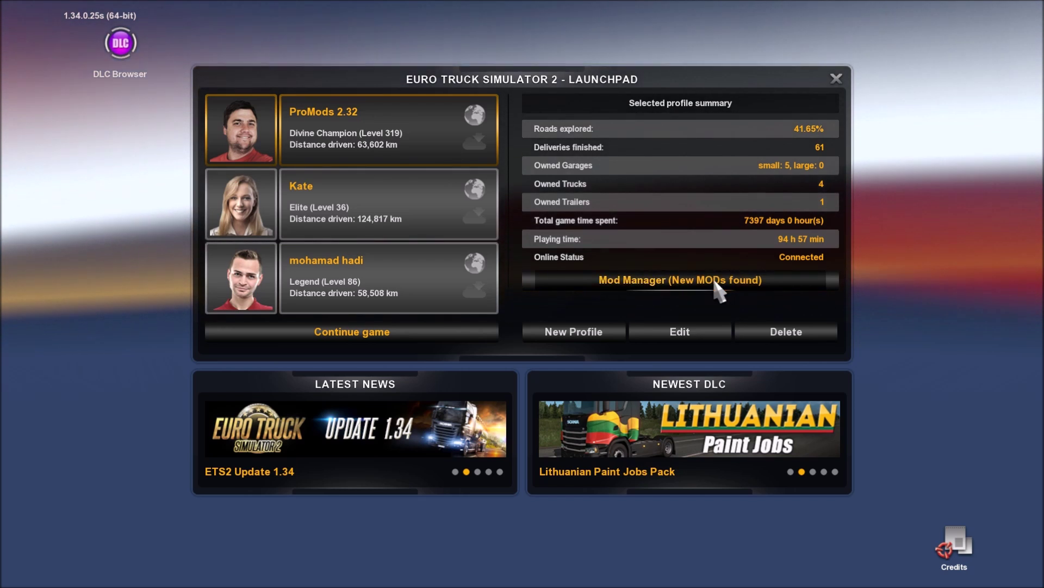
Enter the Mod Manager from the launchpad to review the newly found ProMods mods
{"action": "left_click", "coordinate": [641, 288]}
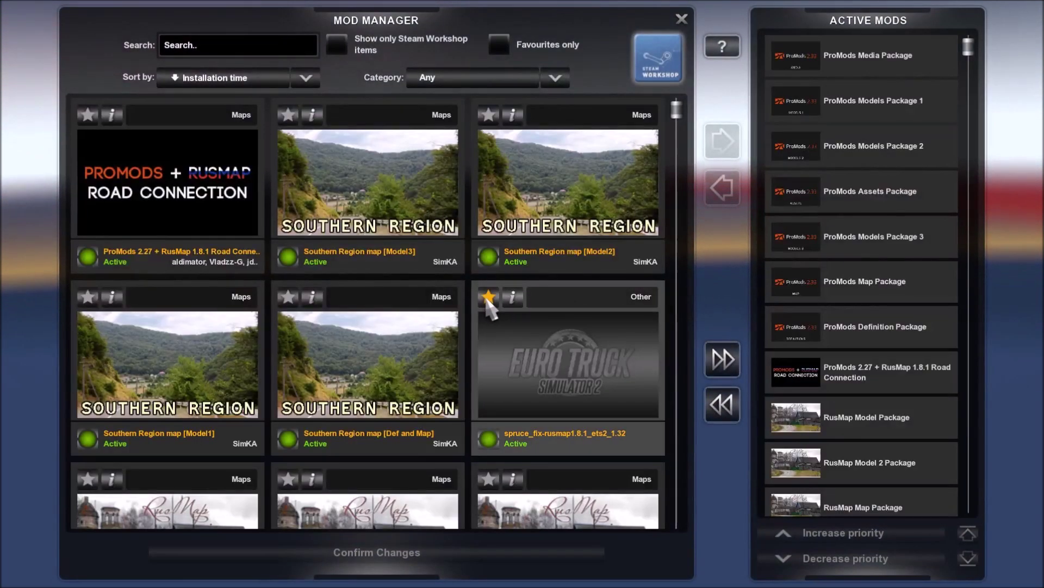
{"action": "mouse_move", "coordinate": [676, 112]}
{"action": "left_mouse_down"}
{"action": "mouse_move", "coordinate": [674, 146]}
{"action": "mouse_move", "coordinate": [672, 128]}
{"action": "left_mouse_up"}
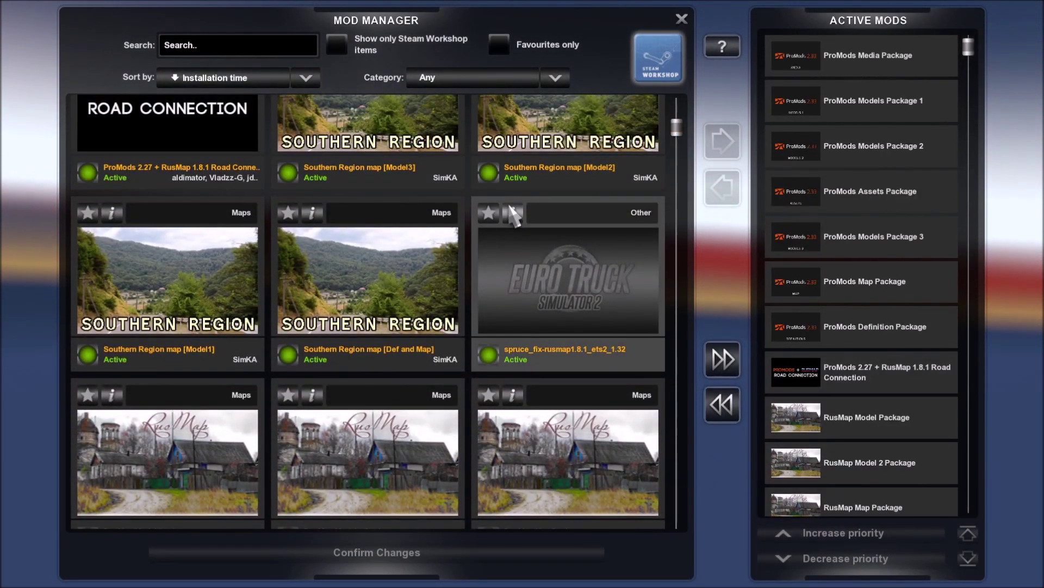
{"action": "scroll", "coordinate": [403, 328], "scroll_direction": "up", "scroll_amount": 2}
{"action": "scroll", "coordinate": [403, 329], "scroll_direction": "down", "scroll_amount": 2}
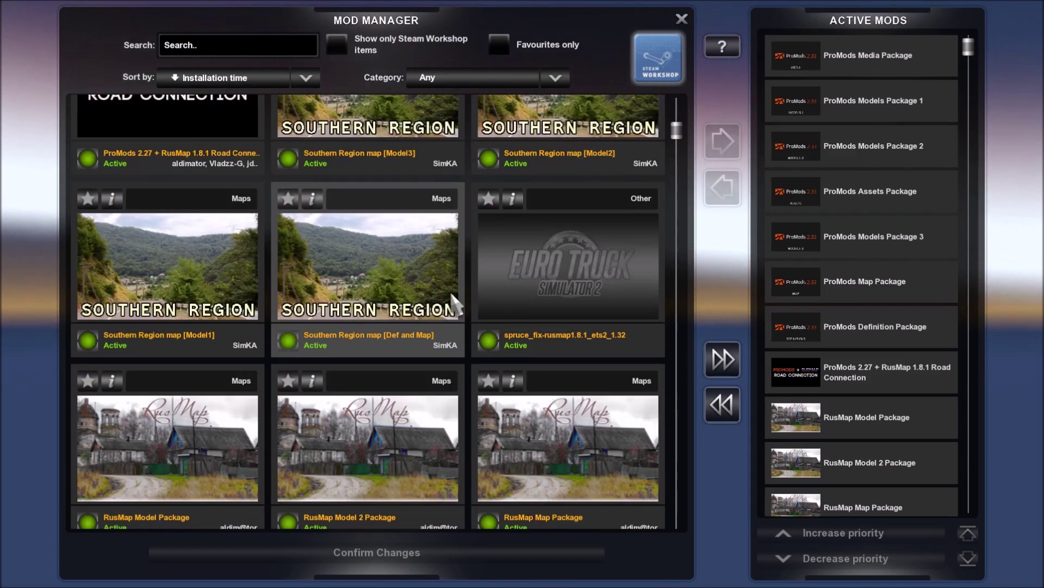
{"action": "left_click_drag", "start_coordinate": [968, 51], "coordinate": [998, 443]}
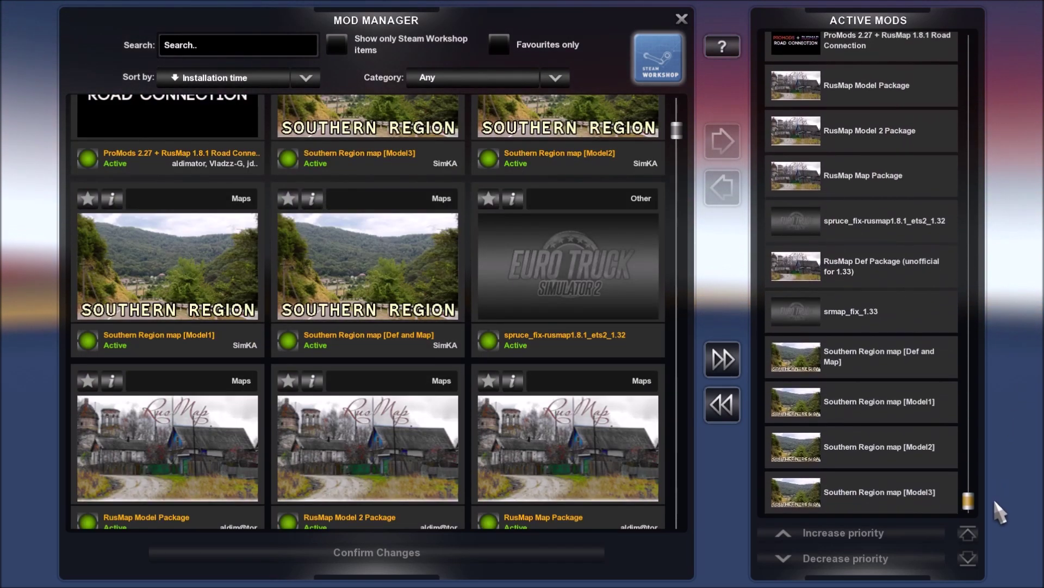
{"action": "scroll", "coordinate": [516, 318], "scroll_direction": "down", "scroll_amount": 2}
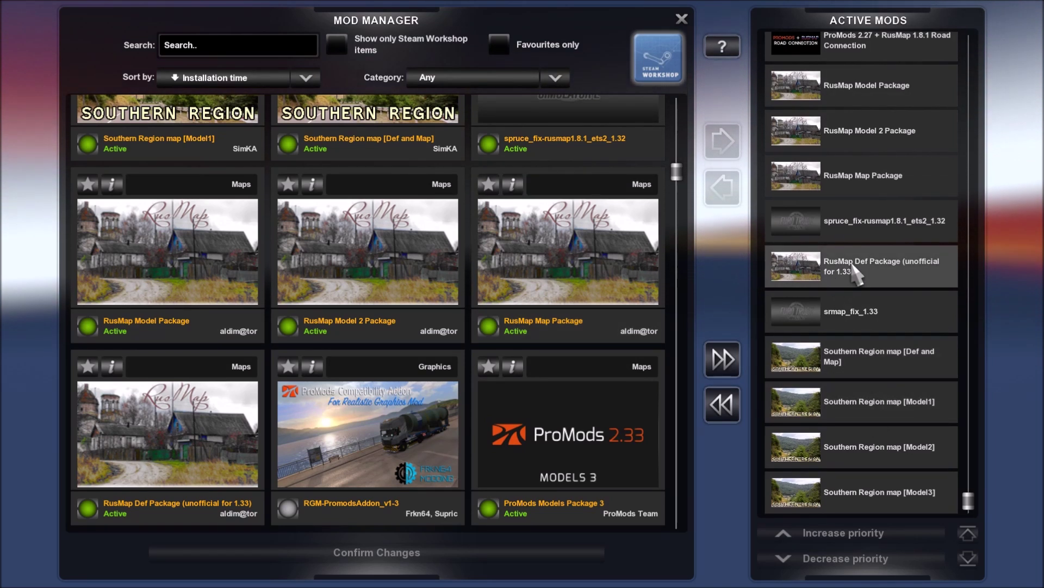
{"action": "scroll", "coordinate": [841, 277], "scroll_direction": "up", "scroll_amount": 1}
{"action": "scroll", "coordinate": [848, 261], "scroll_direction": "up", "scroll_amount": 3}
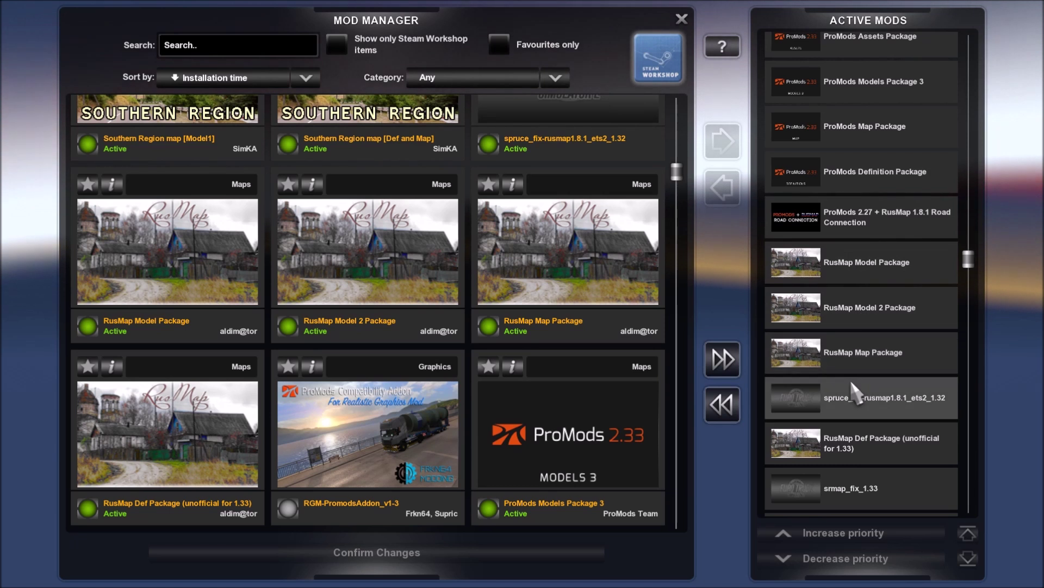
{"action": "scroll", "coordinate": [849, 392], "scroll_direction": "down", "scroll_amount": 4}
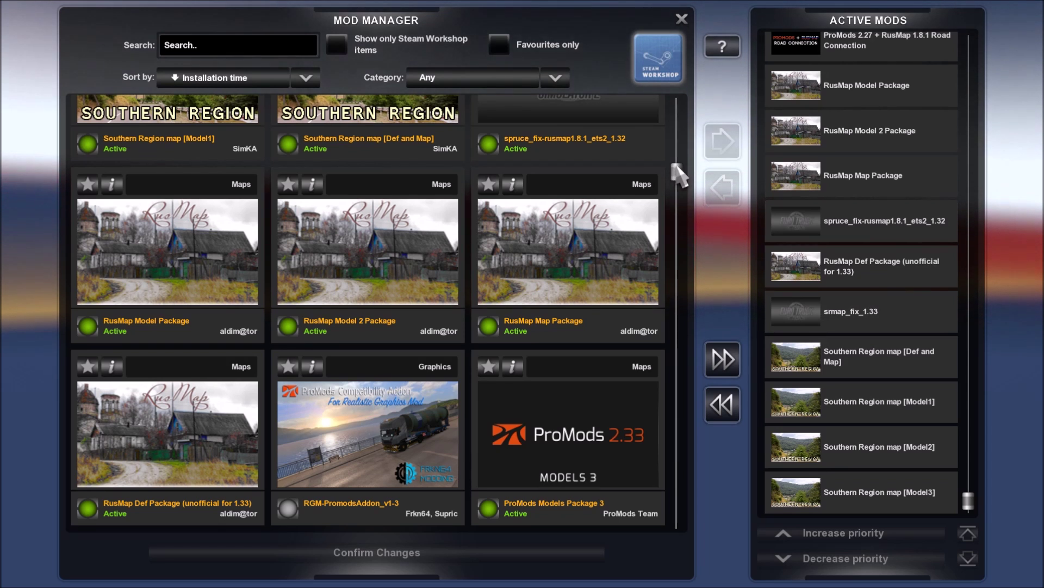
{"action": "scroll", "coordinate": [726, 204], "scroll_direction": "up", "scroll_amount": 2}
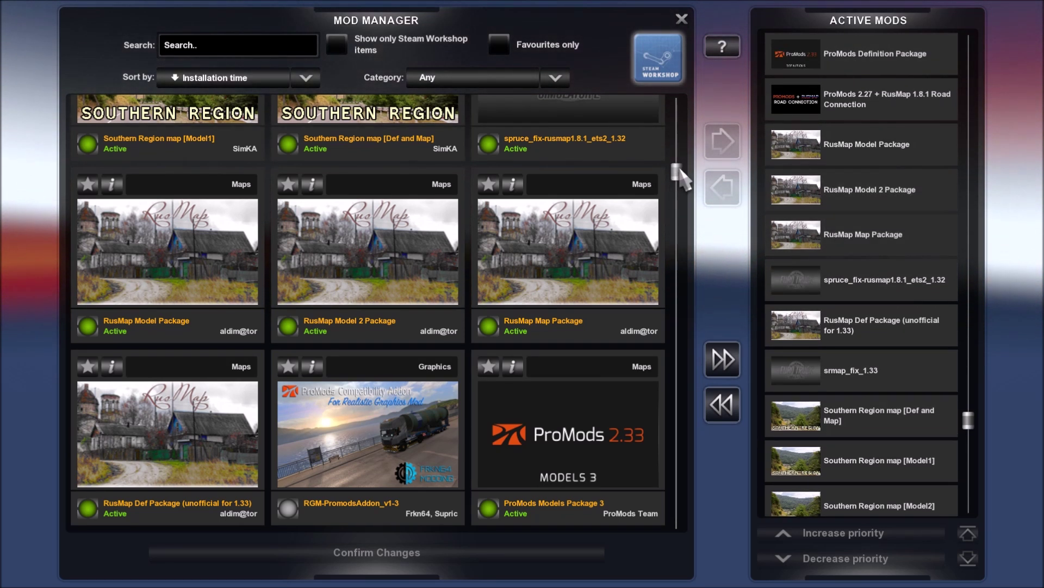
{"action": "scroll", "coordinate": [851, 397], "scroll_direction": "down", "scroll_amount": 2}
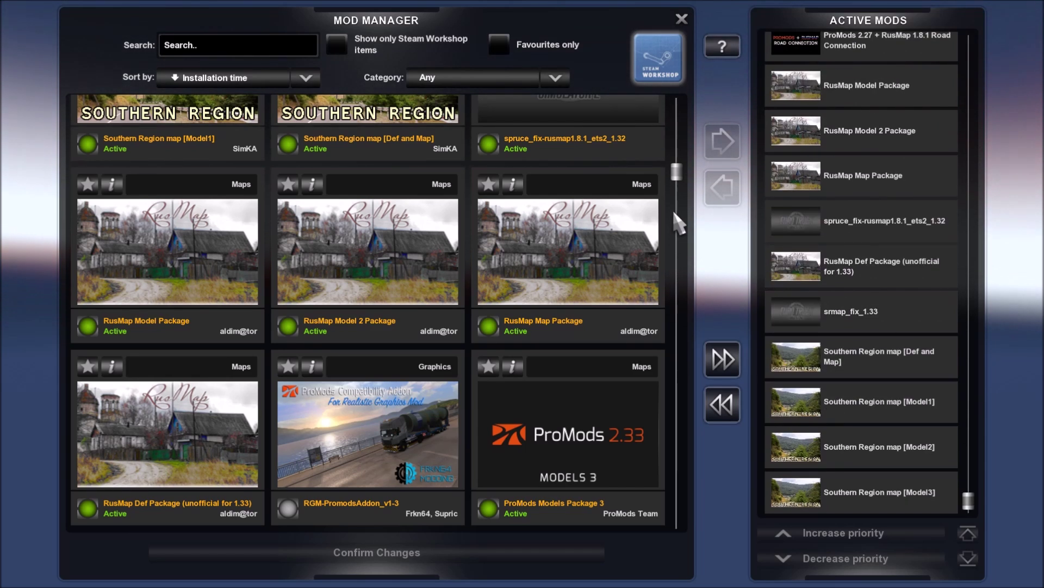
{"action": "left_click_drag", "start_coordinate": [677, 180], "coordinate": [684, 129]}
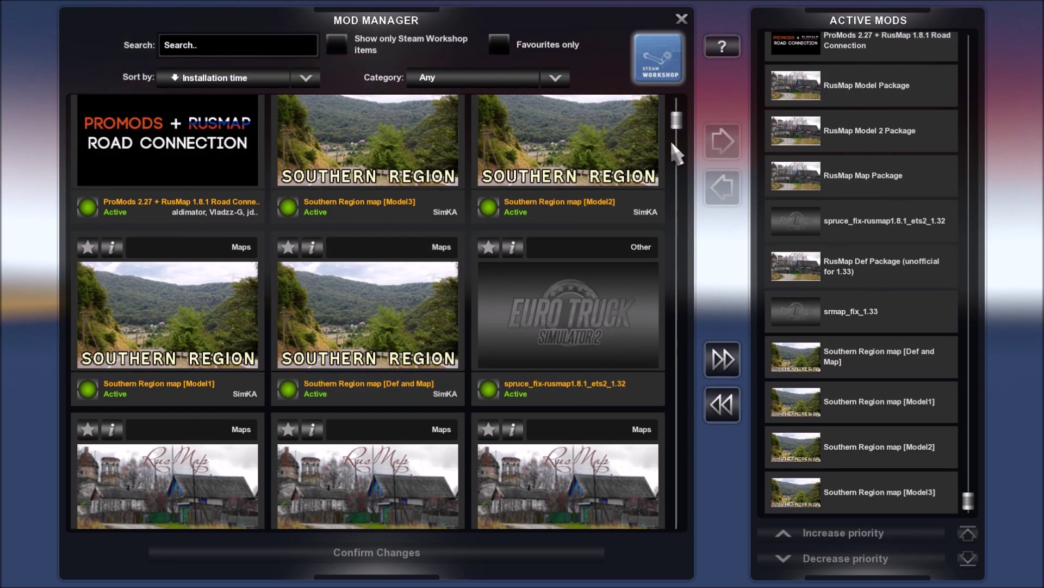
{"action": "scroll", "coordinate": [680, 121], "scroll_direction": "up", "scroll_amount": 1}
{"action": "left_click_drag", "start_coordinate": [678, 119], "coordinate": [689, 331]}
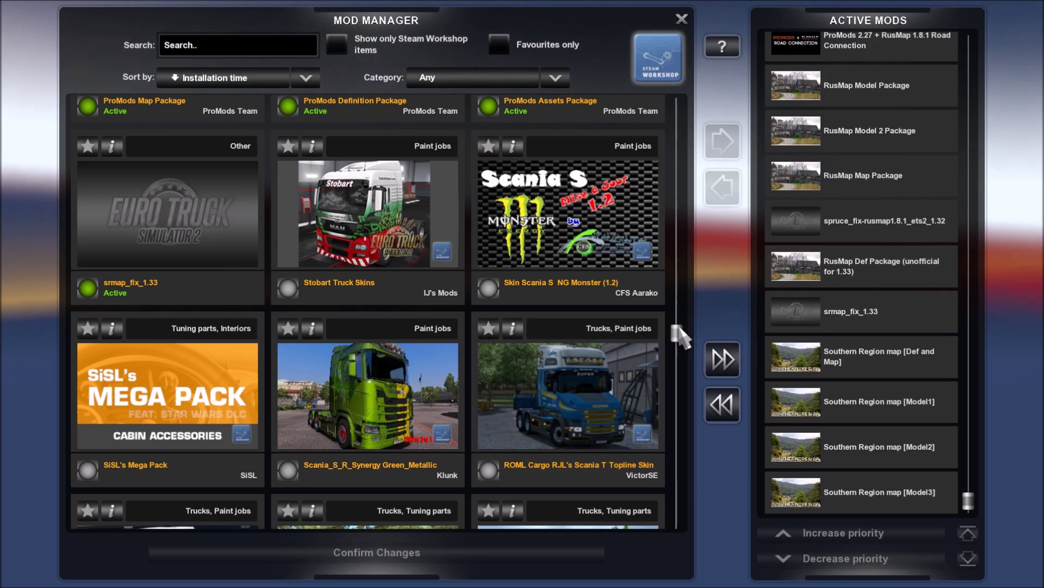
{"action": "left_click_drag", "start_coordinate": [676, 333], "coordinate": [672, 187]}
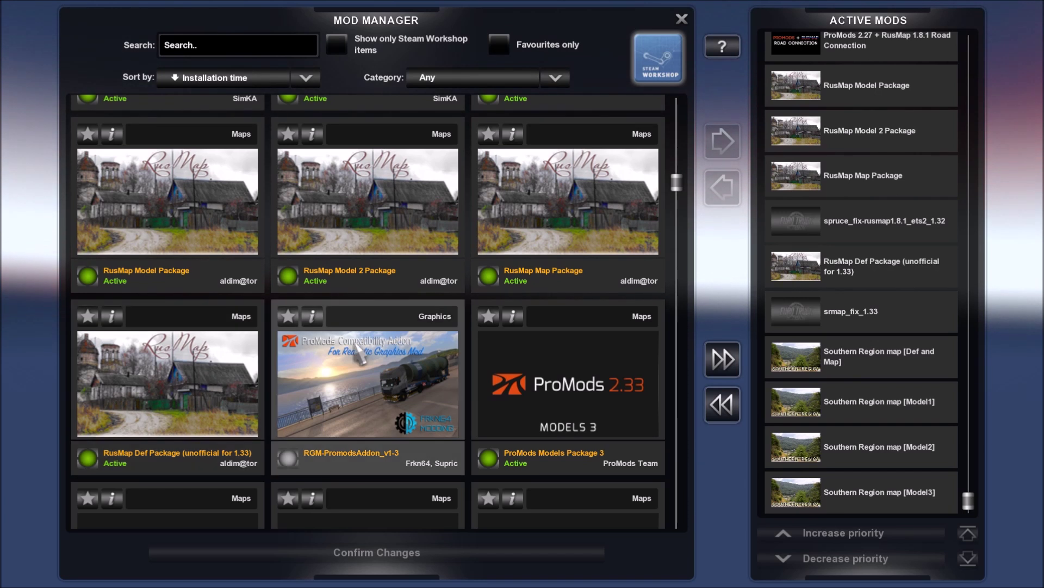
{"action": "left_click_drag", "start_coordinate": [677, 184], "coordinate": [679, 128]}
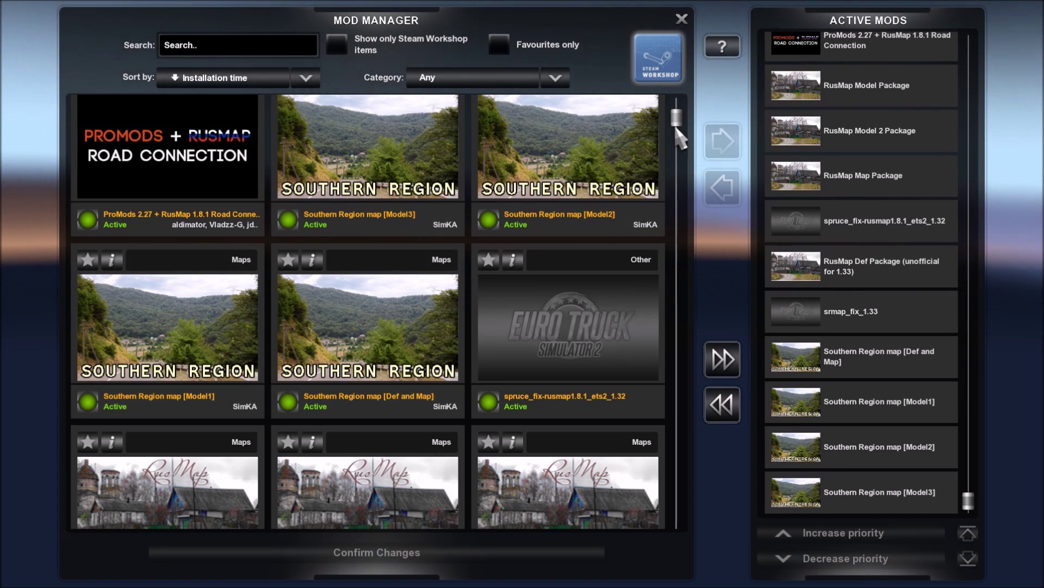
{"action": "scroll", "coordinate": [676, 129], "scroll_direction": "up", "scroll_amount": 1}
{"action": "left_click_drag", "start_coordinate": [682, 112], "coordinate": [681, 154]}
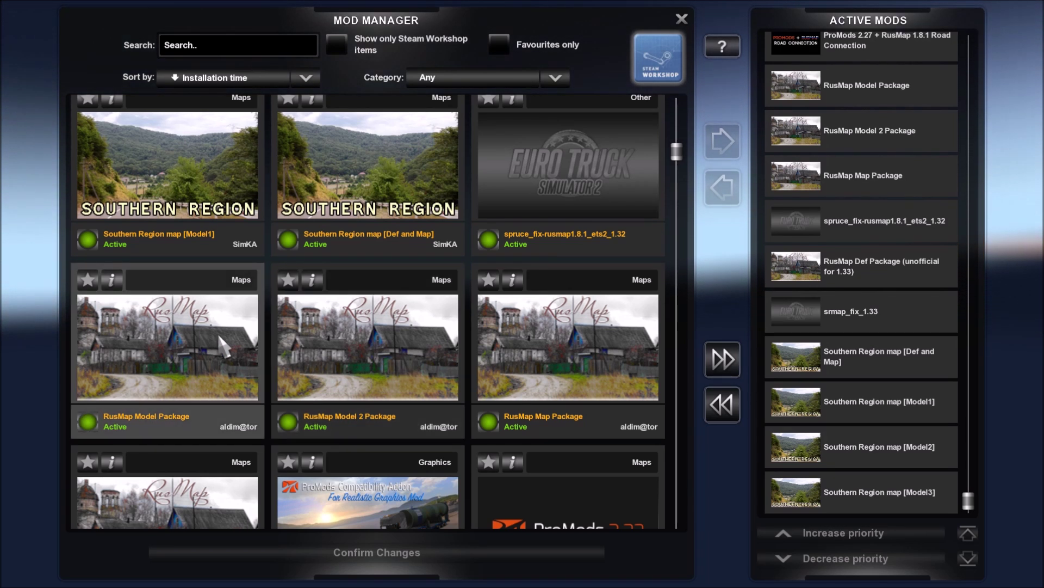
{"action": "scroll", "coordinate": [832, 245], "scroll_direction": "up", "scroll_amount": 2}
{"action": "scroll", "coordinate": [832, 245], "scroll_direction": "up", "scroll_amount": 2}
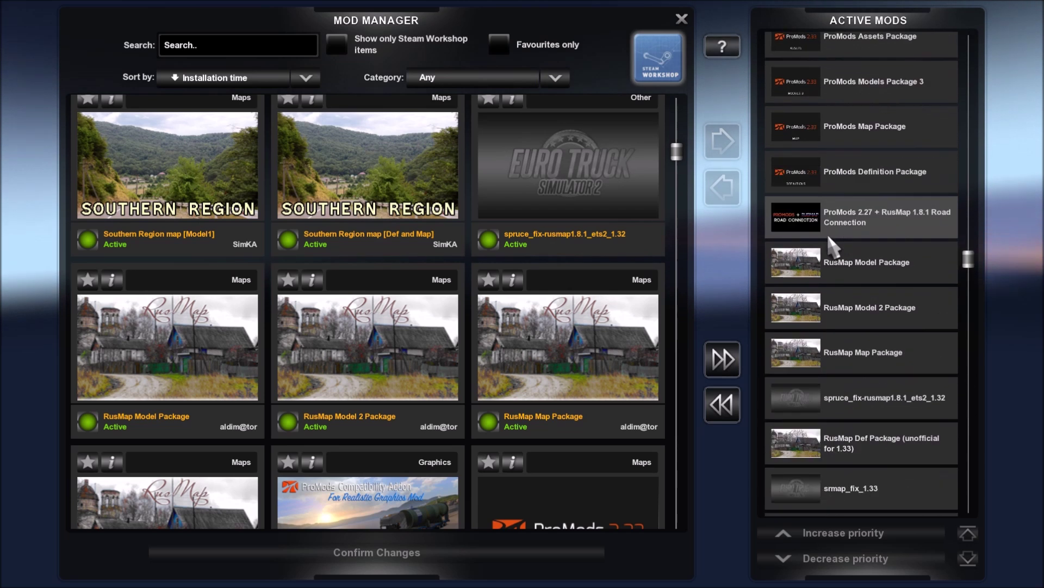
{"action": "scroll", "coordinate": [832, 246], "scroll_direction": "up", "scroll_amount": 3}
{"action": "scroll", "coordinate": [818, 254], "scroll_direction": "up", "scroll_amount": 1}
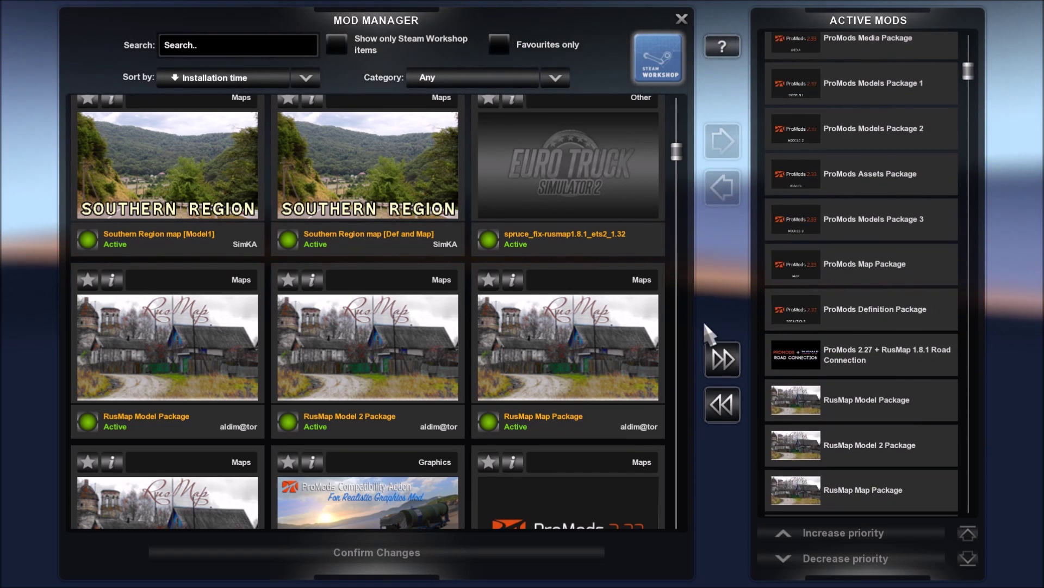
{"action": "scroll", "coordinate": [680, 156], "scroll_direction": "up", "scroll_amount": 1}
{"action": "left_click_drag", "start_coordinate": [676, 141], "coordinate": [678, 110]}
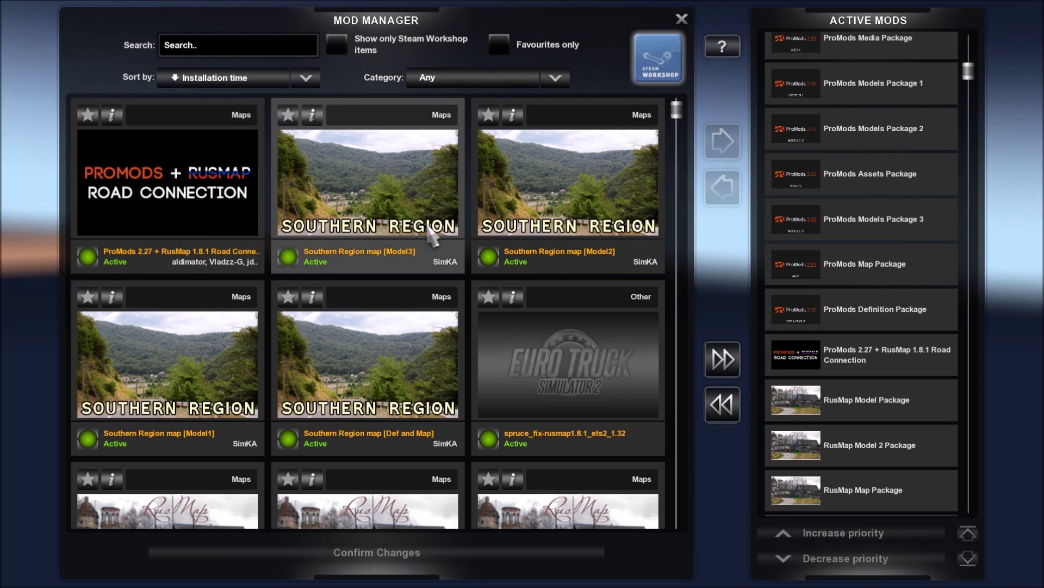
{"action": "scroll", "coordinate": [914, 301], "scroll_direction": "up", "scroll_amount": 1}
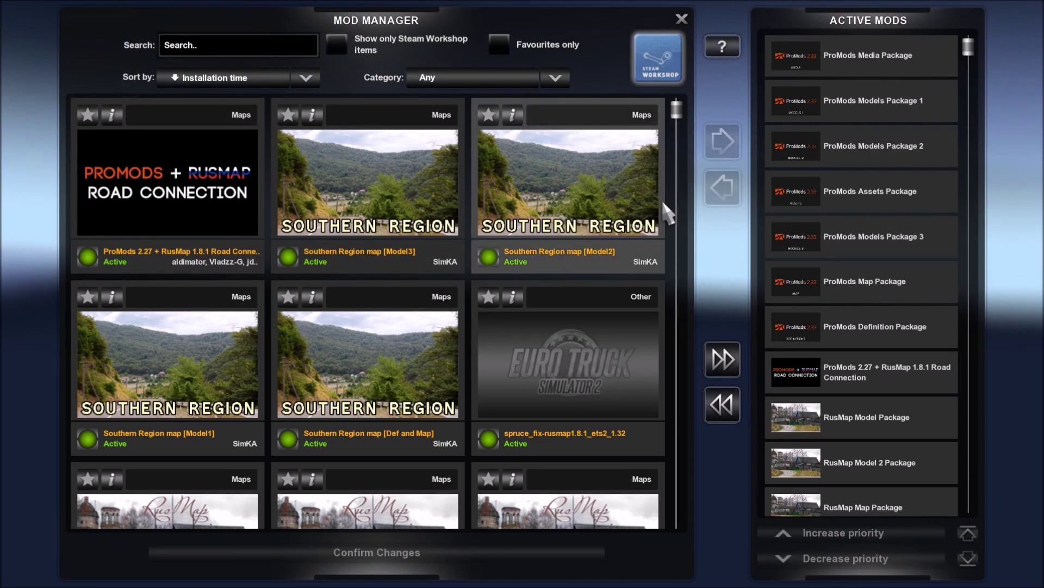
{"action": "mouse_move", "coordinate": [677, 109]}
{"action": "left_mouse_down"}
{"action": "mouse_move", "coordinate": [677, 219]}
{"action": "mouse_move", "coordinate": [696, 233]}
{"action": "left_mouse_up"}
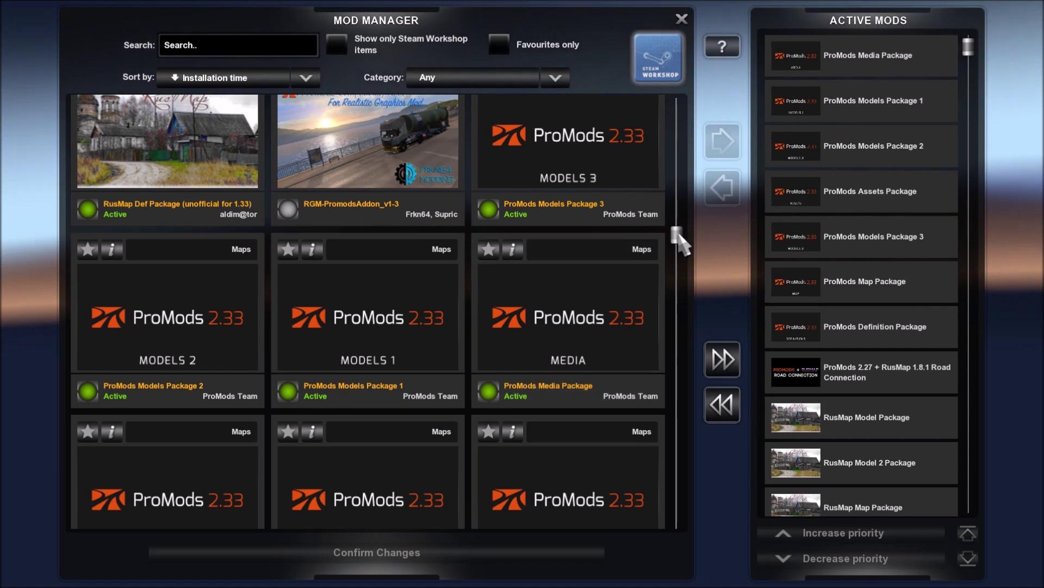
{"action": "left_click_drag", "start_coordinate": [680, 240], "coordinate": [680, 272]}
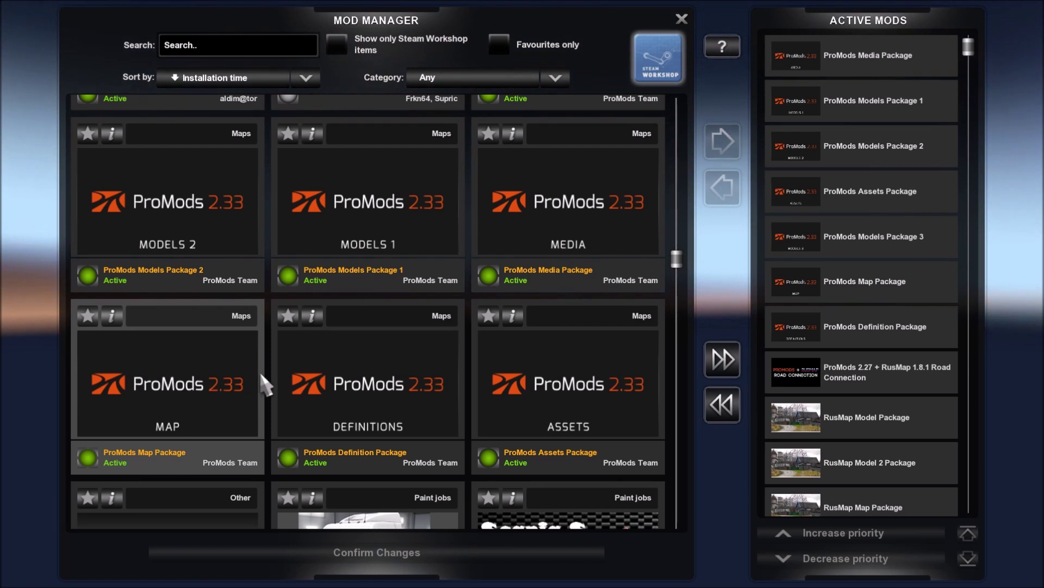
{"action": "scroll", "coordinate": [454, 420], "scroll_direction": "up", "scroll_amount": 2}
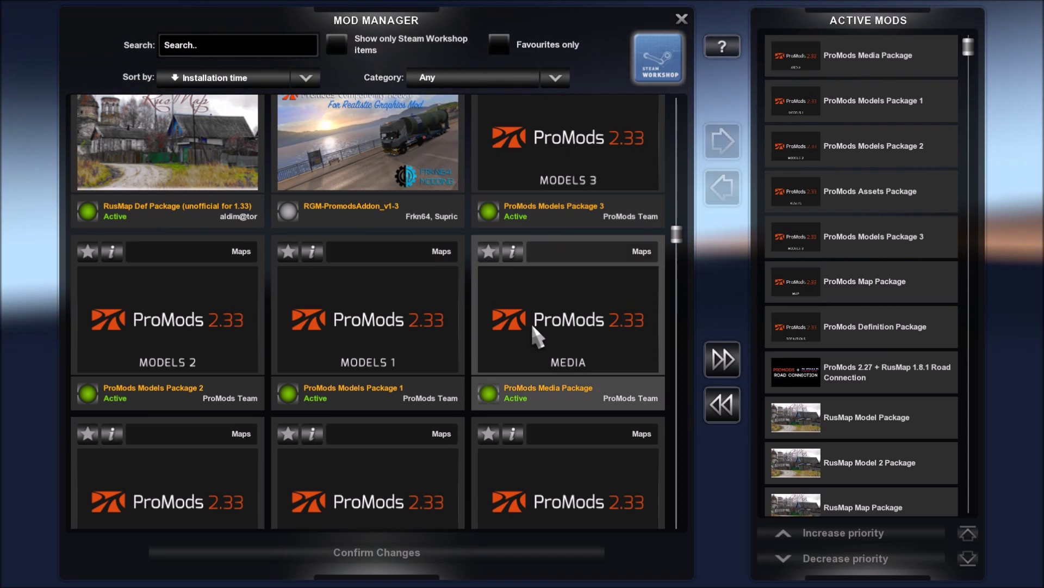
{"action": "scroll", "coordinate": [571, 369], "scroll_direction": "down", "scroll_amount": 1}
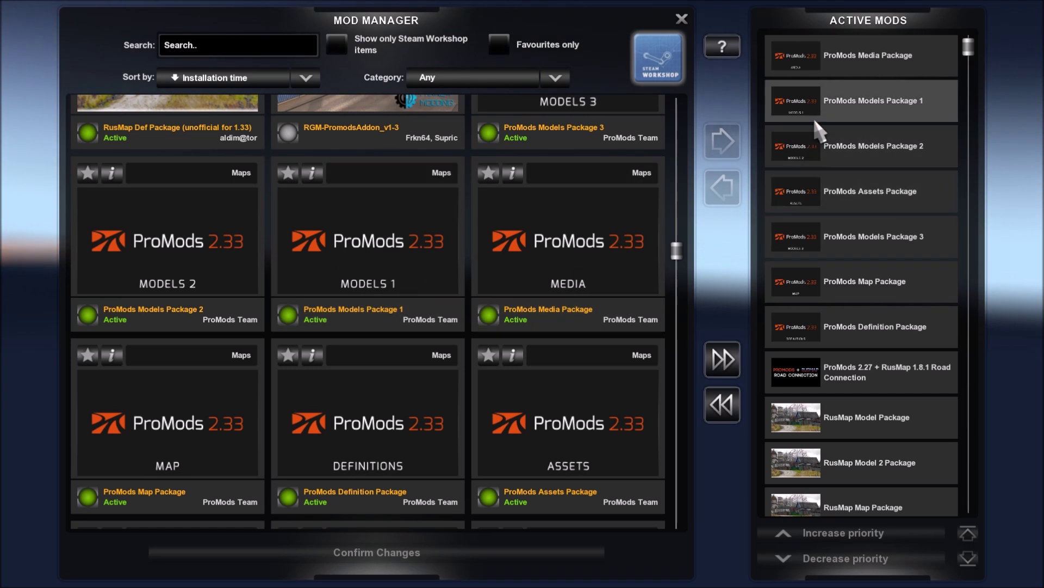
{"action": "mouse_move", "coordinate": [676, 250]}
{"action": "left_mouse_down"}
{"action": "mouse_move", "coordinate": [675, 167]}
{"action": "mouse_move", "coordinate": [665, 277]}
{"action": "left_mouse_up"}
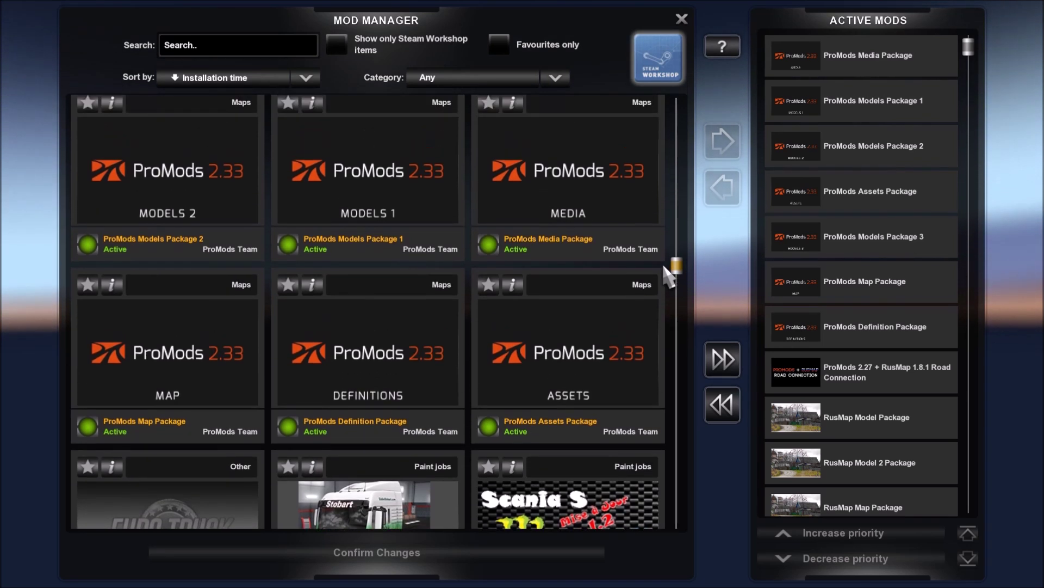
{"action": "scroll", "coordinate": [509, 265], "scroll_direction": "up", "scroll_amount": 2}
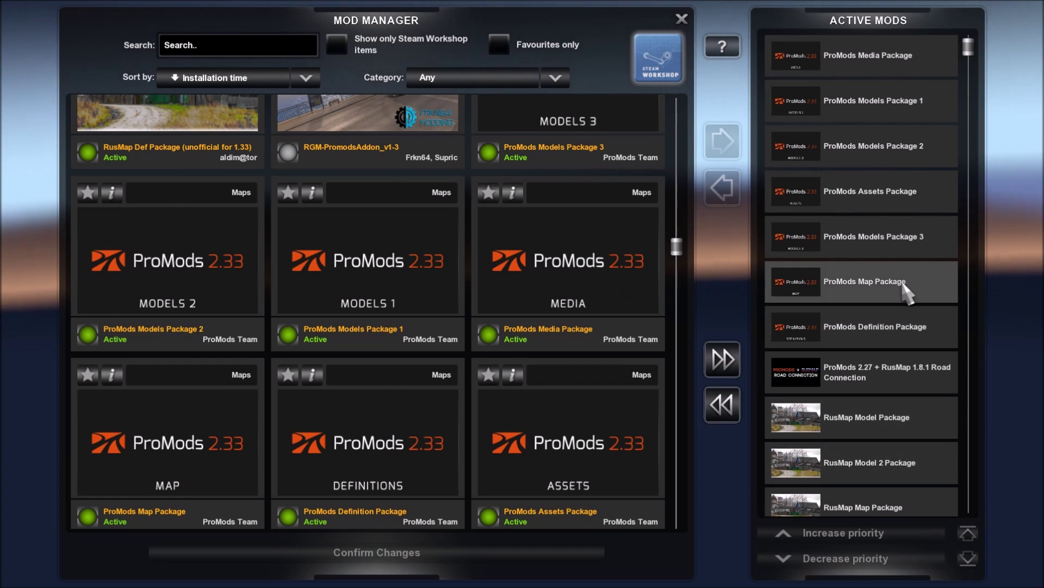
{"action": "left_click", "coordinate": [968, 241]}
{"action": "left_click_drag", "start_coordinate": [980, 242], "coordinate": [974, 512]}
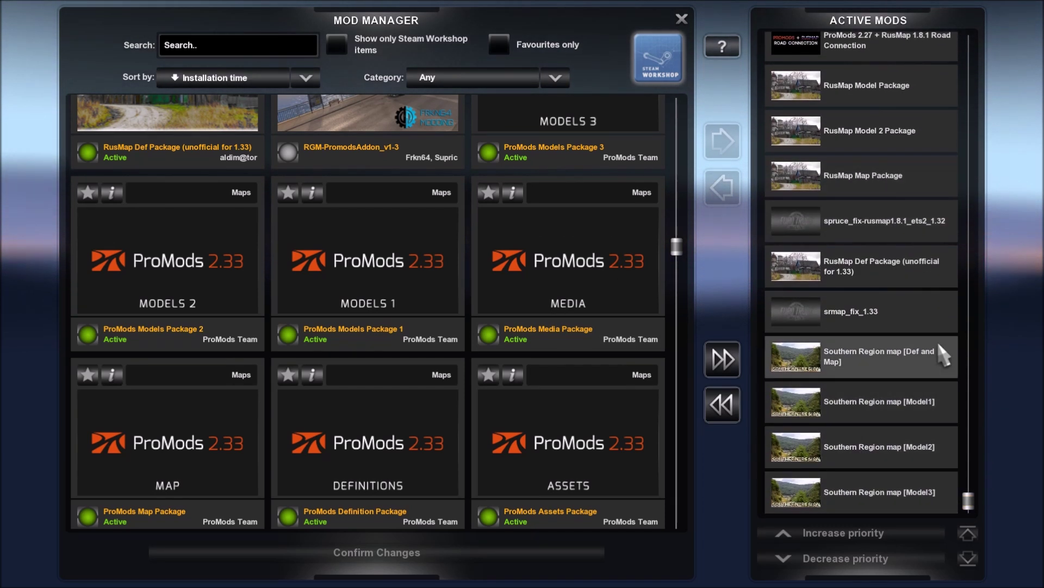
{"action": "mouse_move", "coordinate": [970, 501]}
{"action": "left_mouse_down"}
{"action": "mouse_move", "coordinate": [964, 68]}
{"action": "mouse_move", "coordinate": [973, 513]}
{"action": "left_mouse_up"}
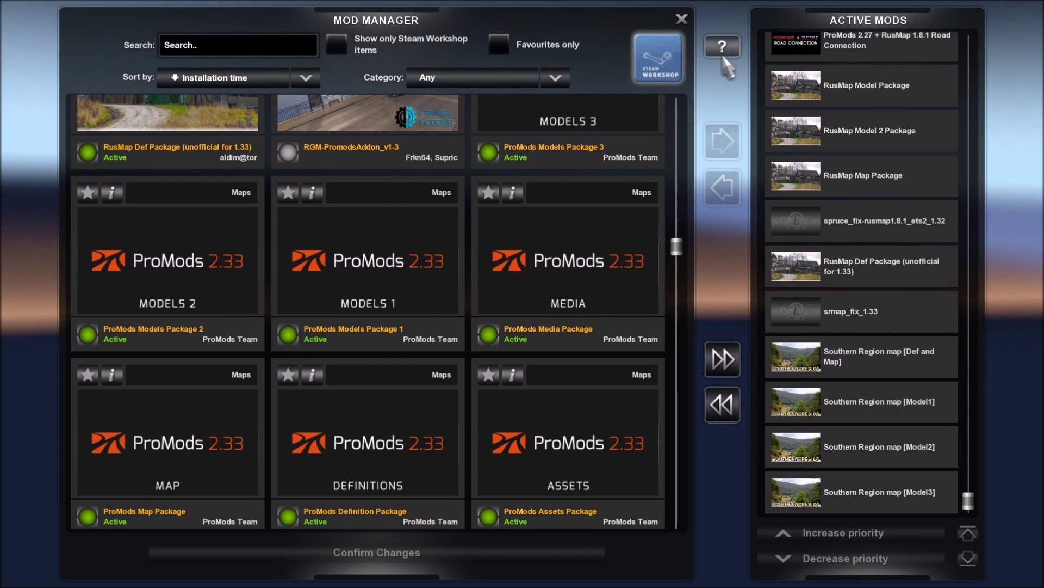
Close the Mod Manager with its top-right X so the exit confirmation appears
{"action": "left_click", "coordinate": [683, 20]}
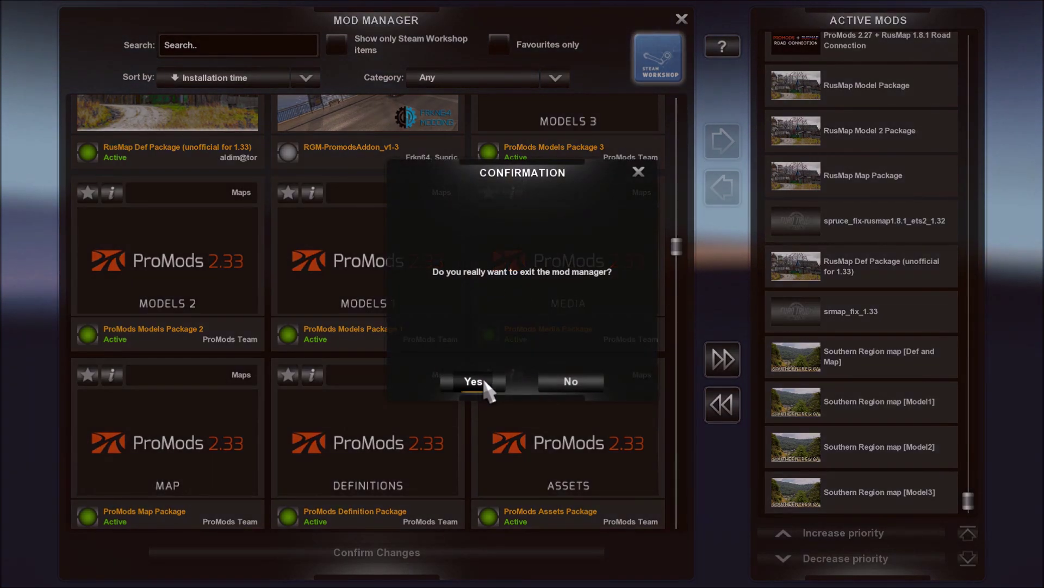